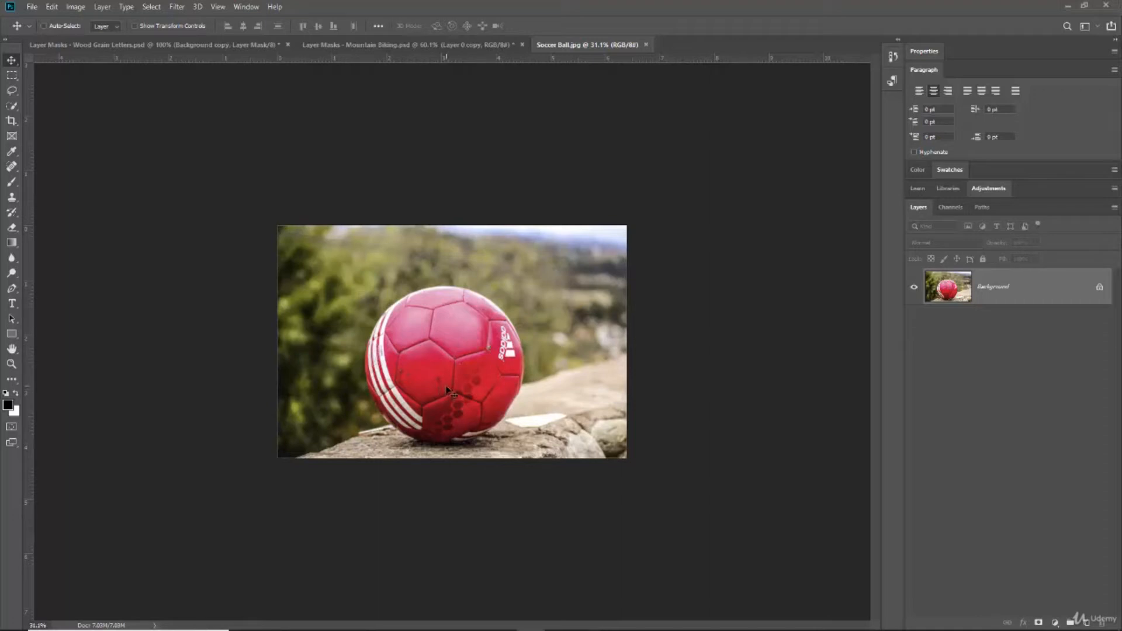
Select the whole red soccer ball using the Quick Selection tool with an enlarged brush.
scroll(446, 387, up, 7)
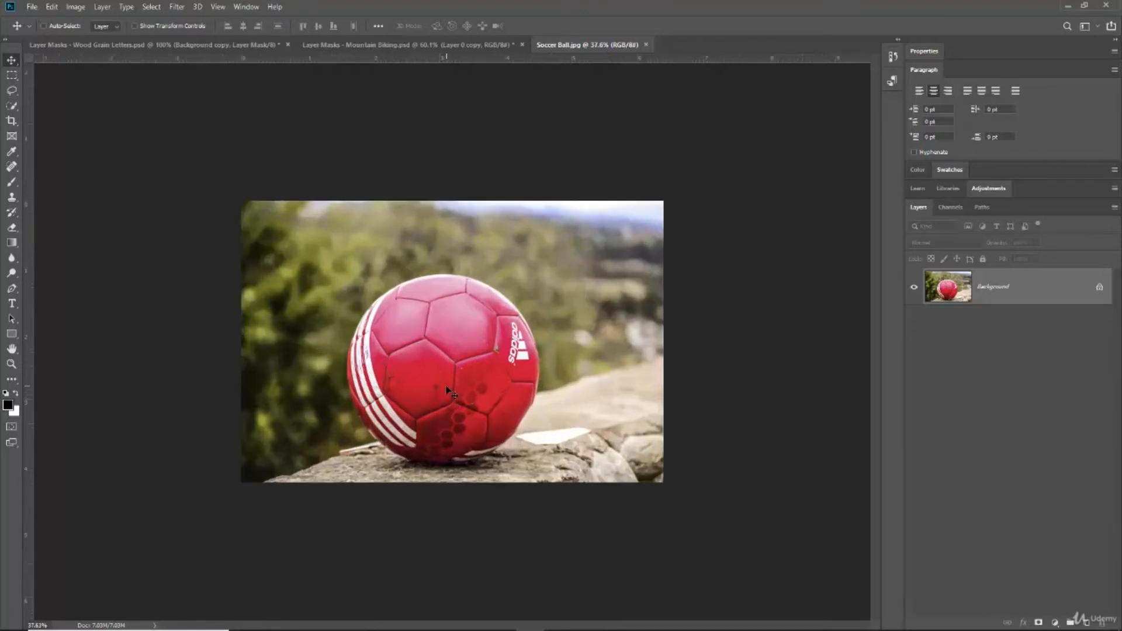
scroll(446, 390, up, 1)
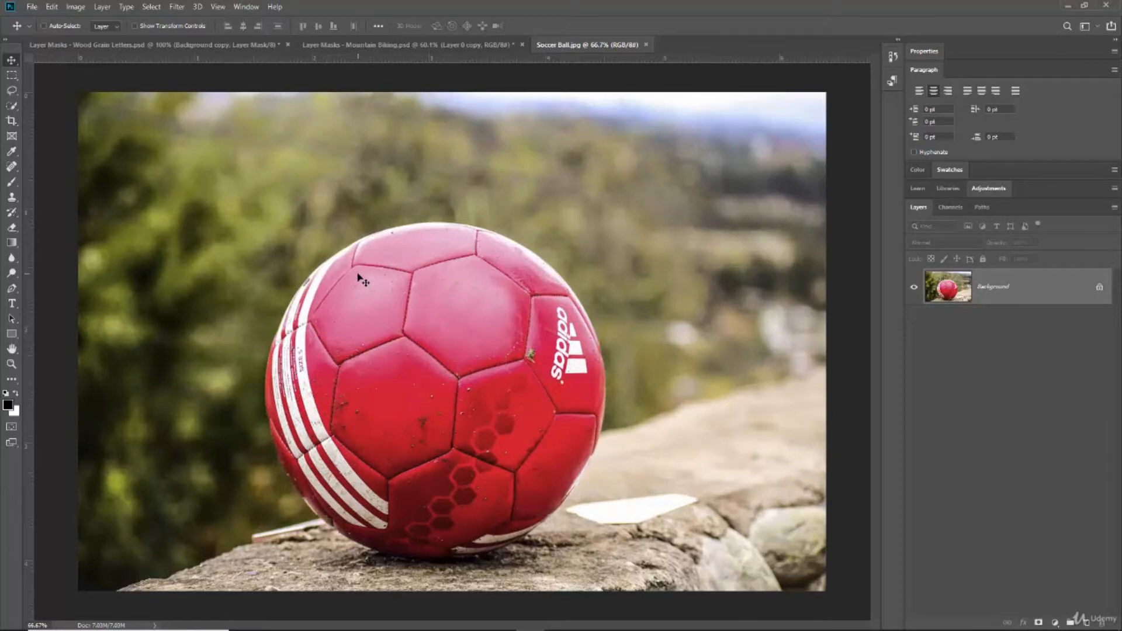
key(w)
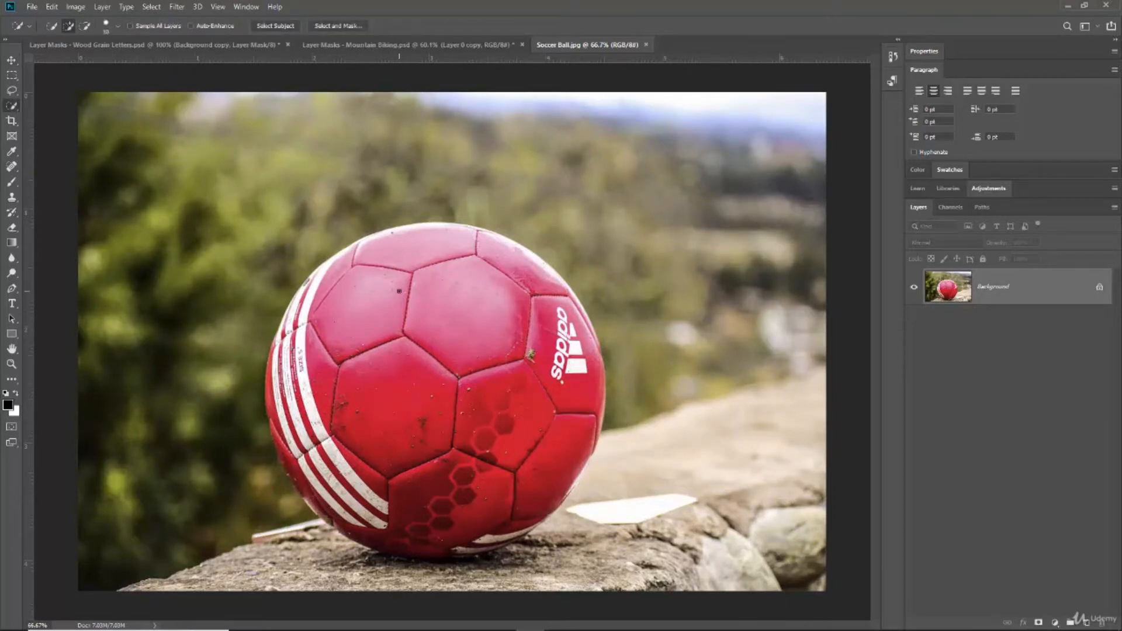
key(bracketright)
key(bracketright)
key(bracketright)
mouse_move(550, 348)
mouse_down()
mouse_move(533, 300)
mouse_move(496, 271)
mouse_move(401, 257)
mouse_move(316, 345)
mouse_move(307, 282)
mouse_move(287, 377)
mouse_move(315, 491)
mouse_move(409, 544)
mouse_move(490, 514)
mouse_move(552, 447)
mouse_move(471, 447)
mouse_move(457, 394)
mouse_move(536, 411)
mouse_up()
Refine the selection by subtracting the shadowed rock beneath the ball and adding back the ball's lower edge.
key(alt)
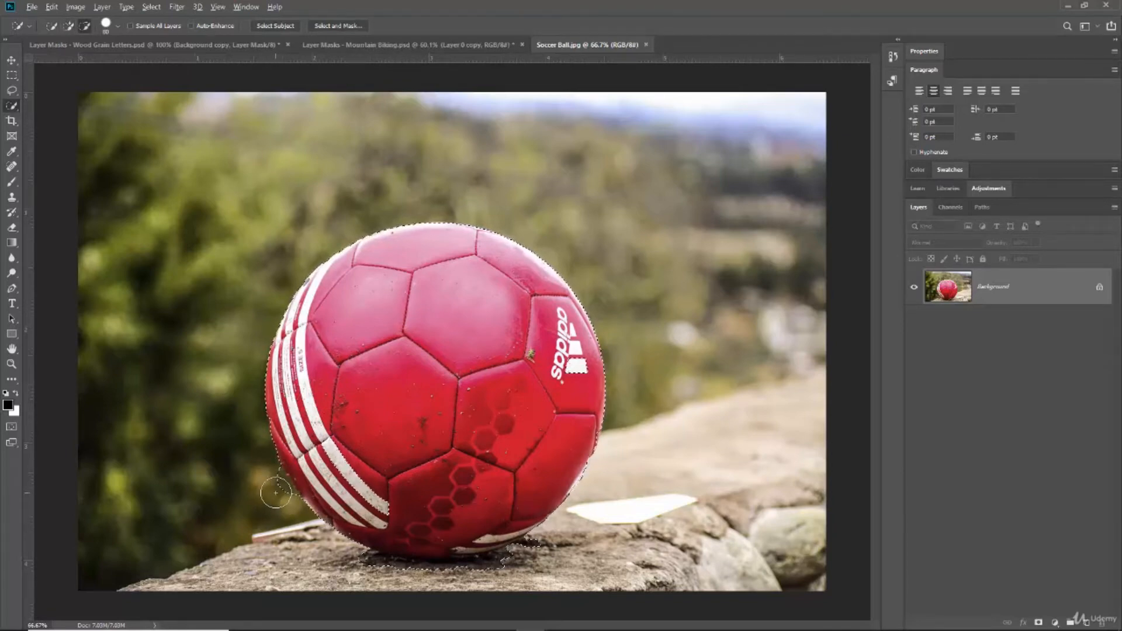
click(86, 28)
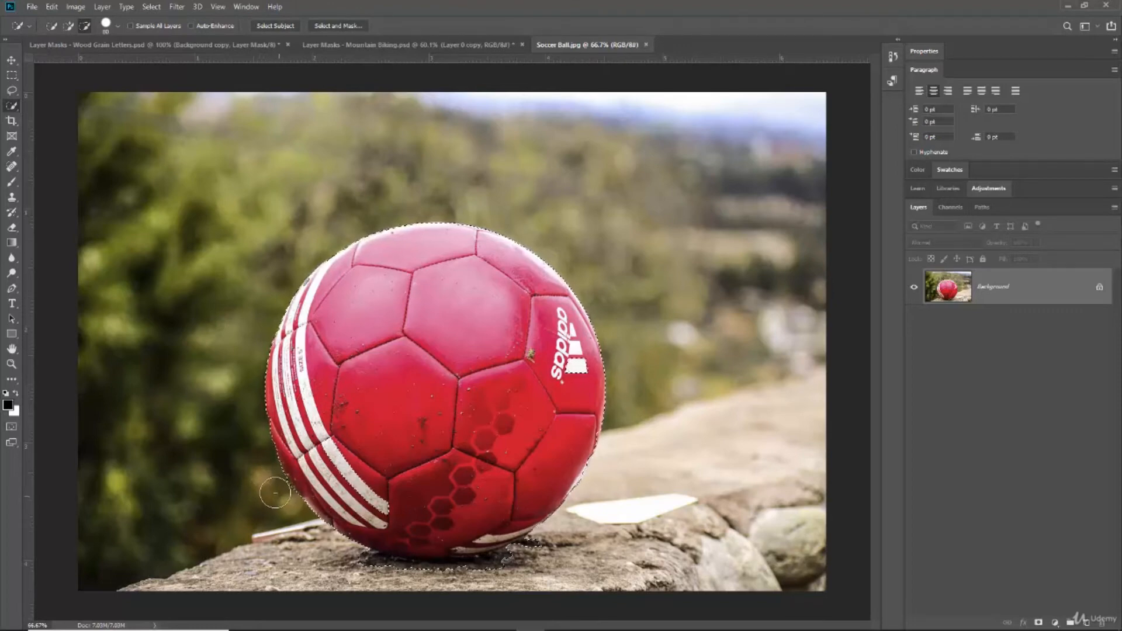
click(67, 25)
key(alt)
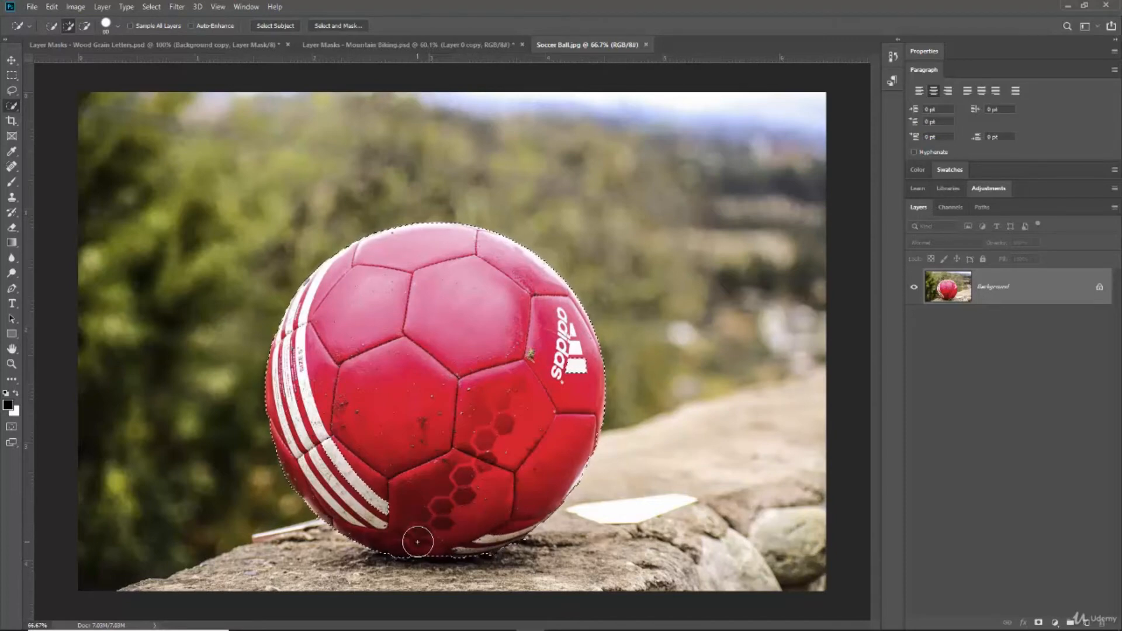
drag(418, 542, 407, 516)
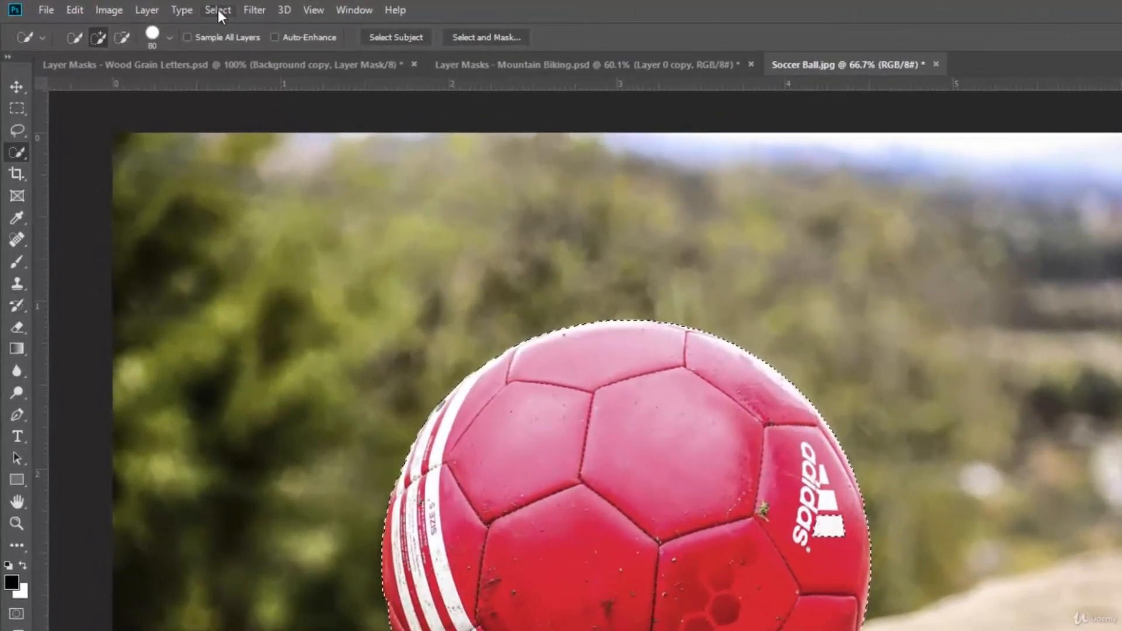
Save the selection as a new channel named Soccer Ball in the Soccer Ball.jpg document.
click(217, 10)
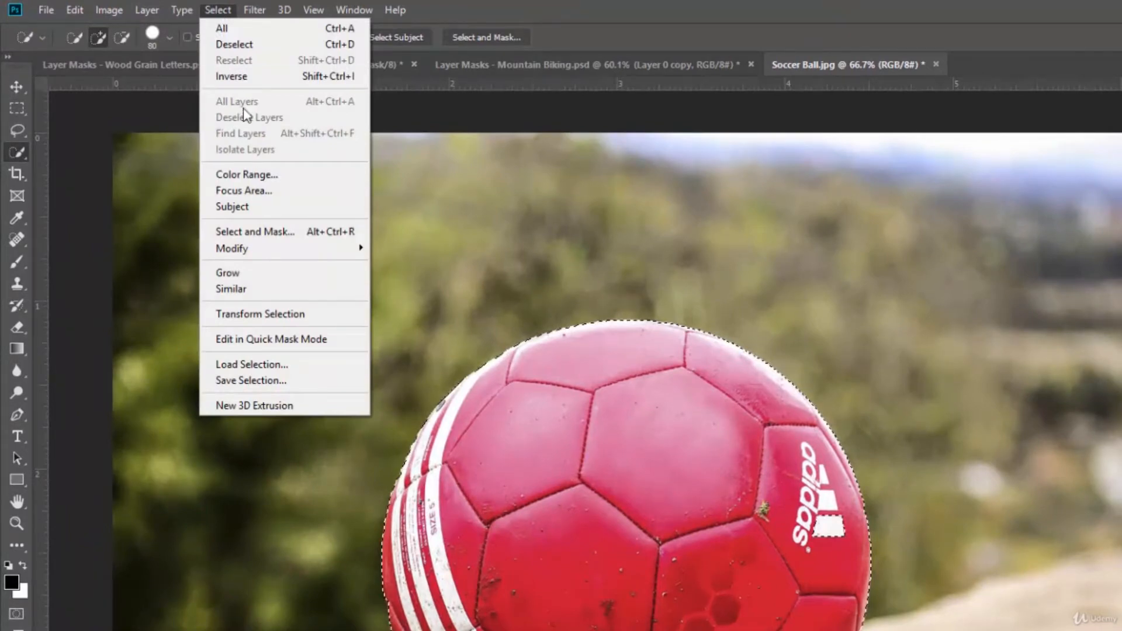
click(263, 385)
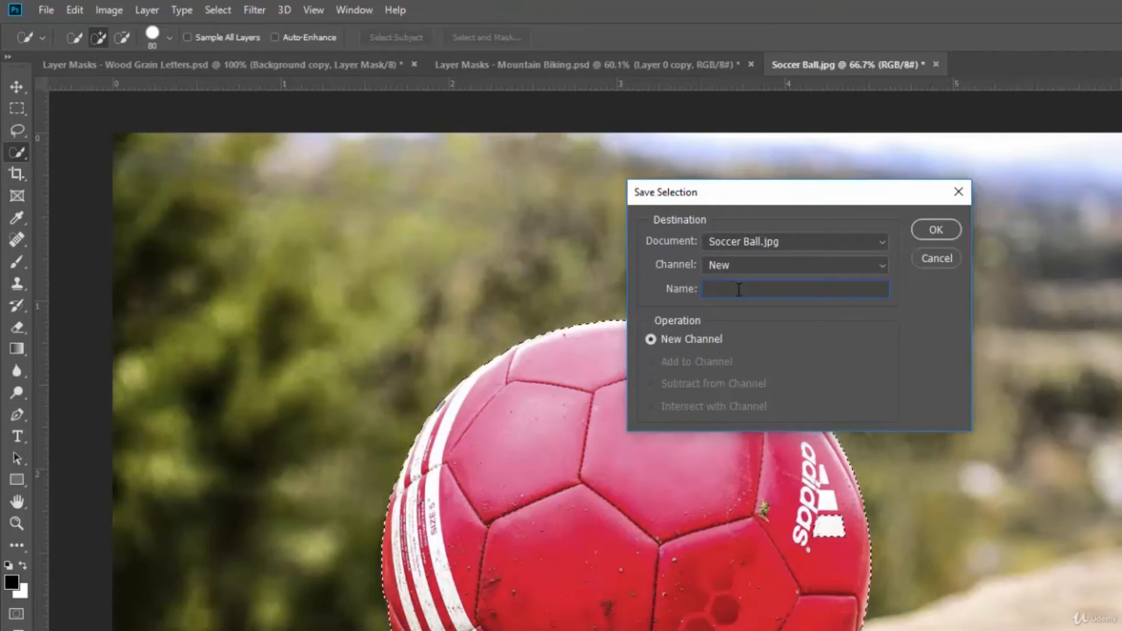
text(Socc)
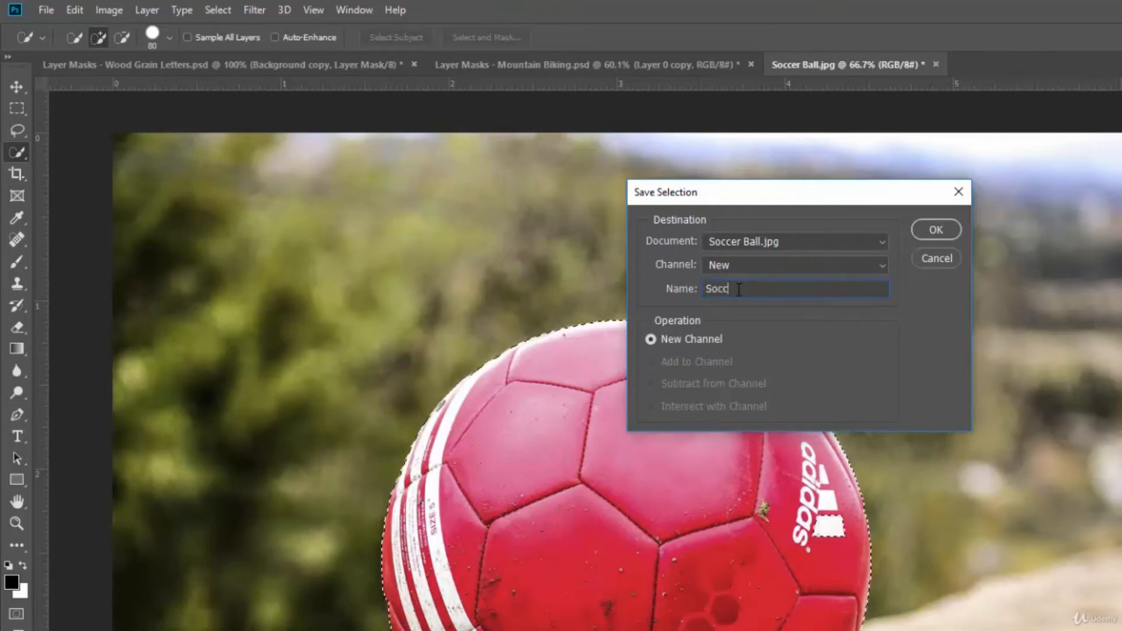
text(er Ball)
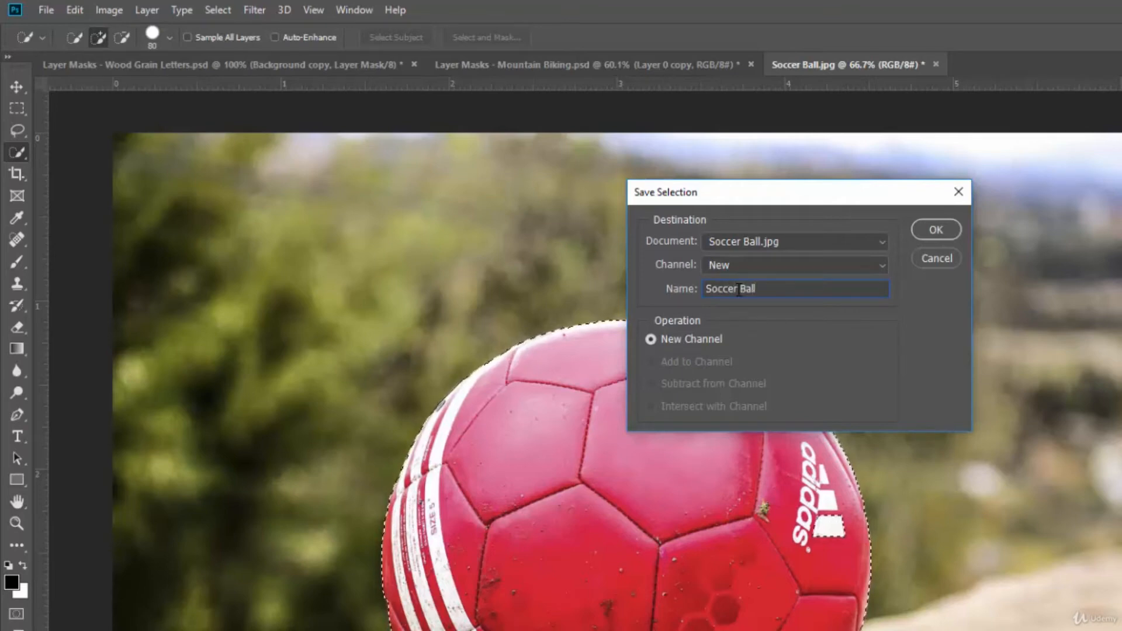
click(929, 226)
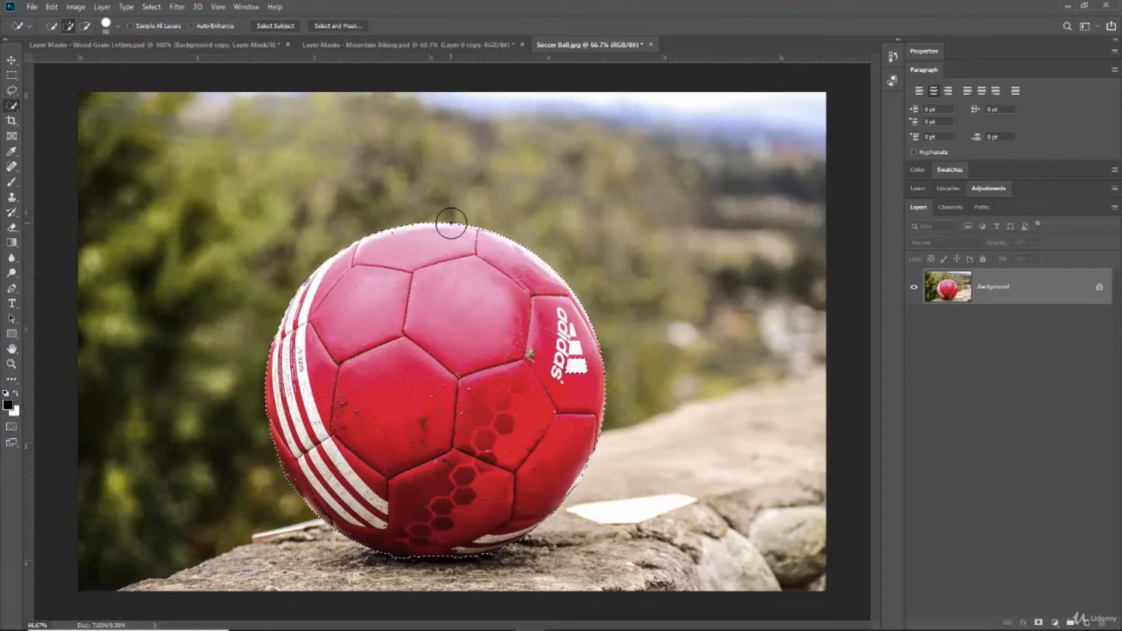
Deselect the ball and restore the same selection with Reselect.
key(ctrl+d)
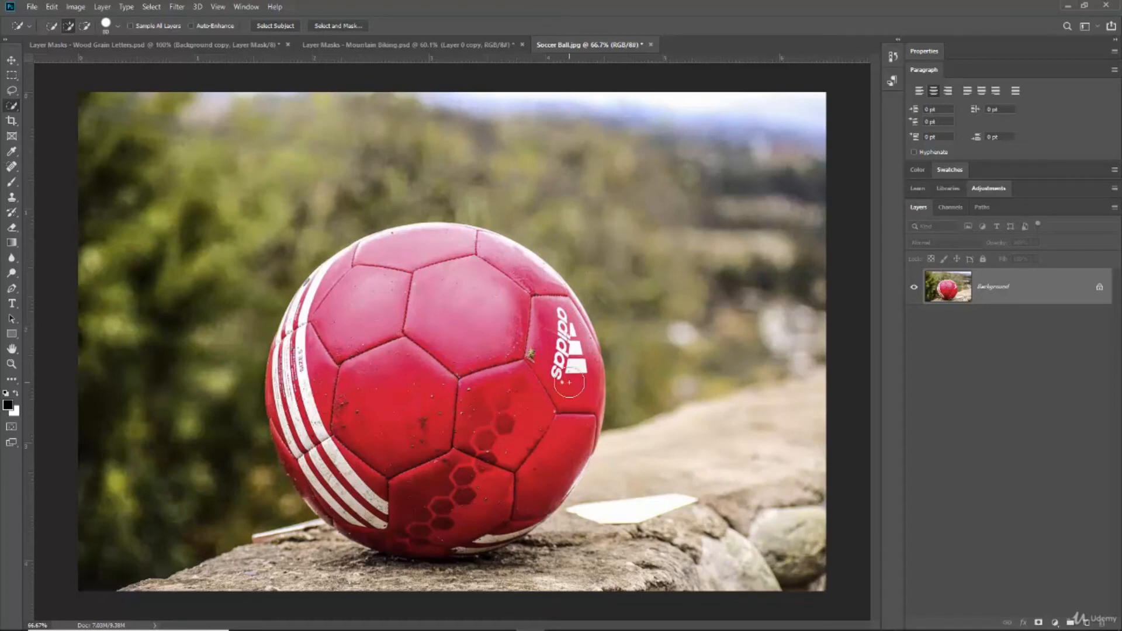
click(151, 7)
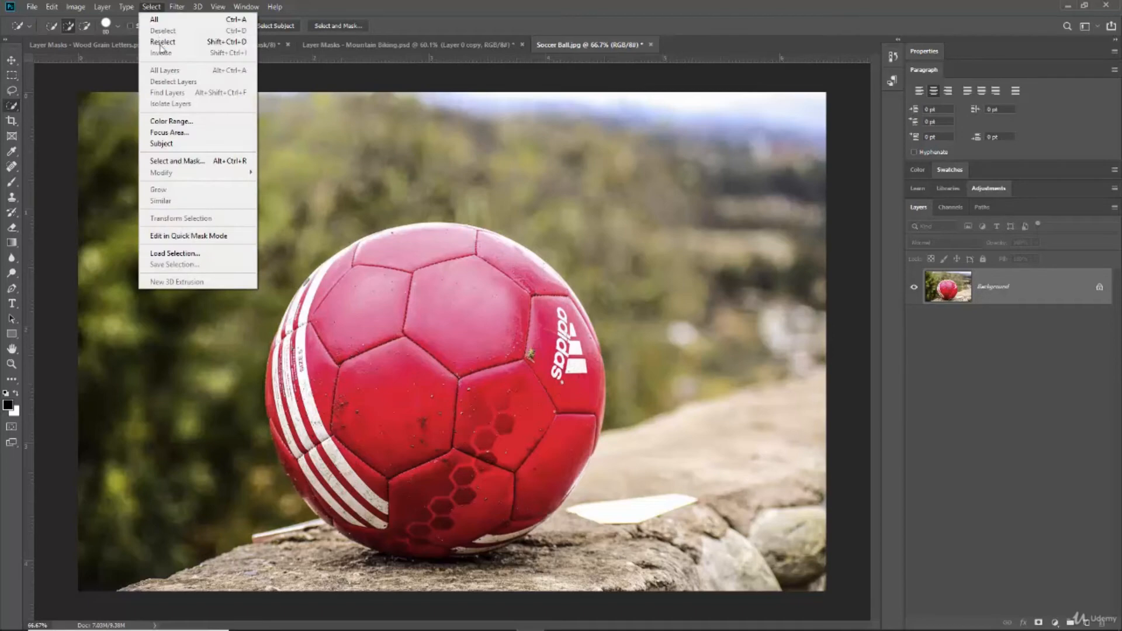
click(161, 42)
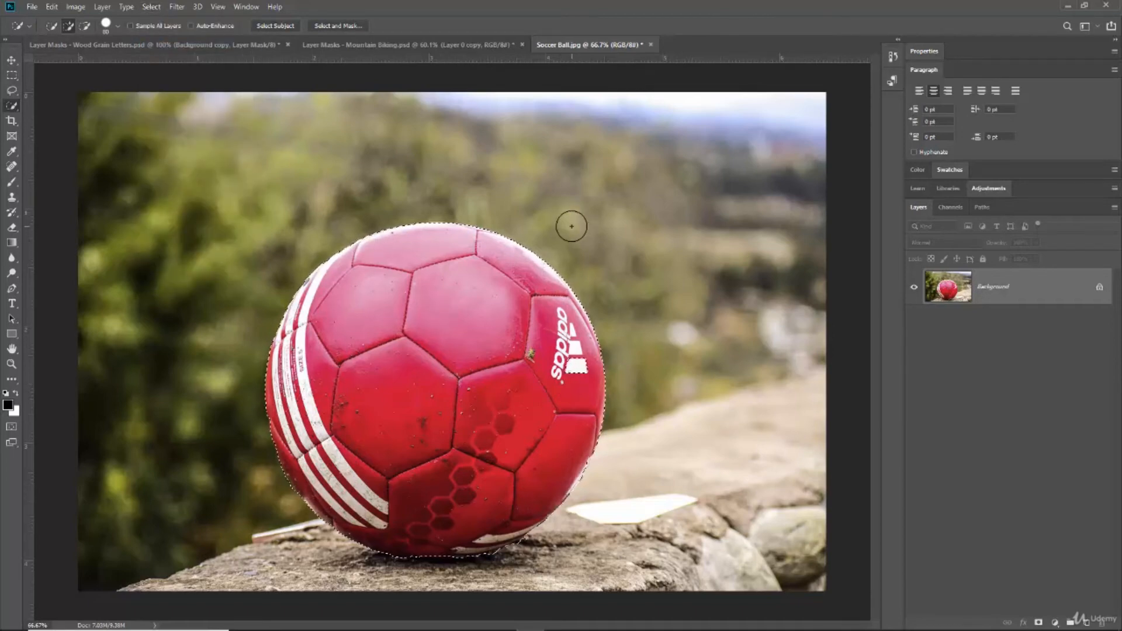
Deselect the ball and load the saved Soccer Ball channel from Soccer Ball.jpg as a new selection.
key(ctrl+d)
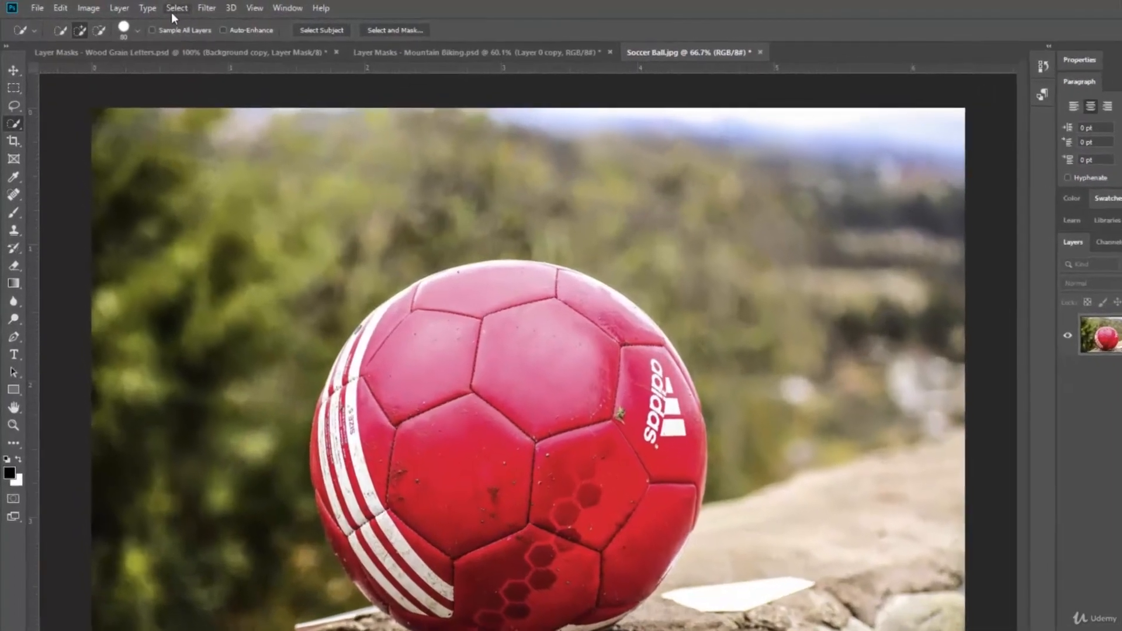
click(158, 7)
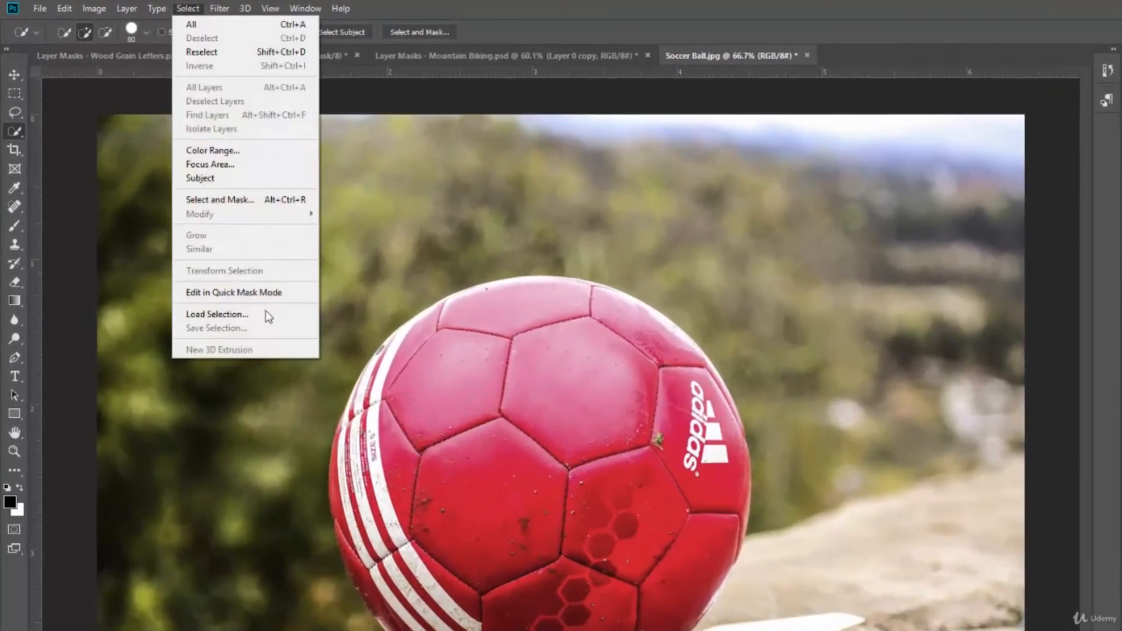
click(222, 314)
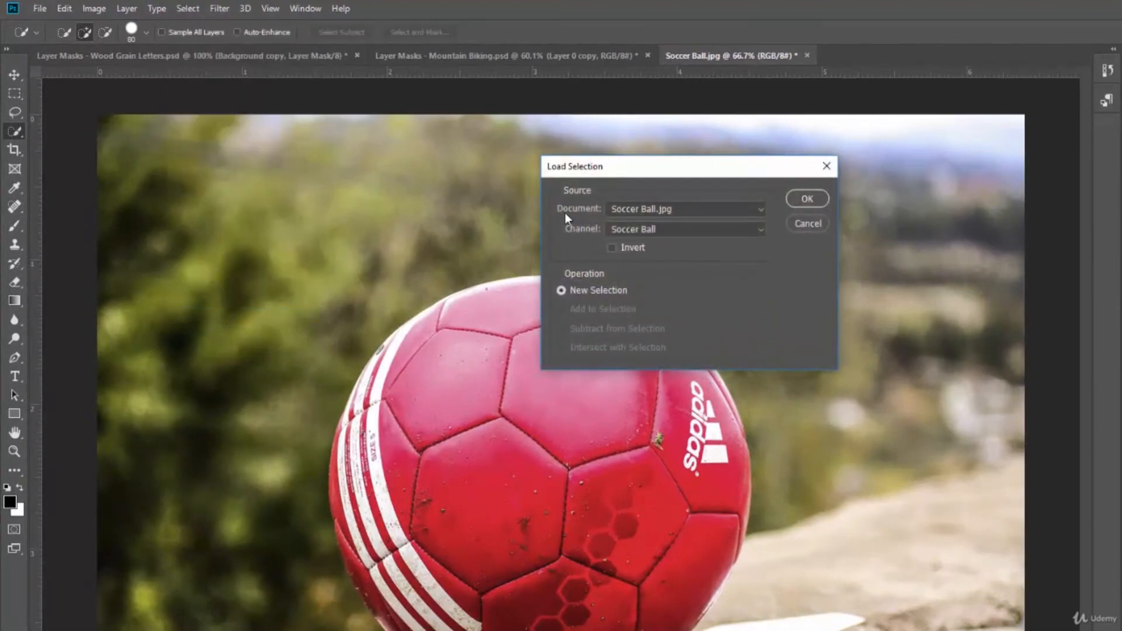
click(762, 208)
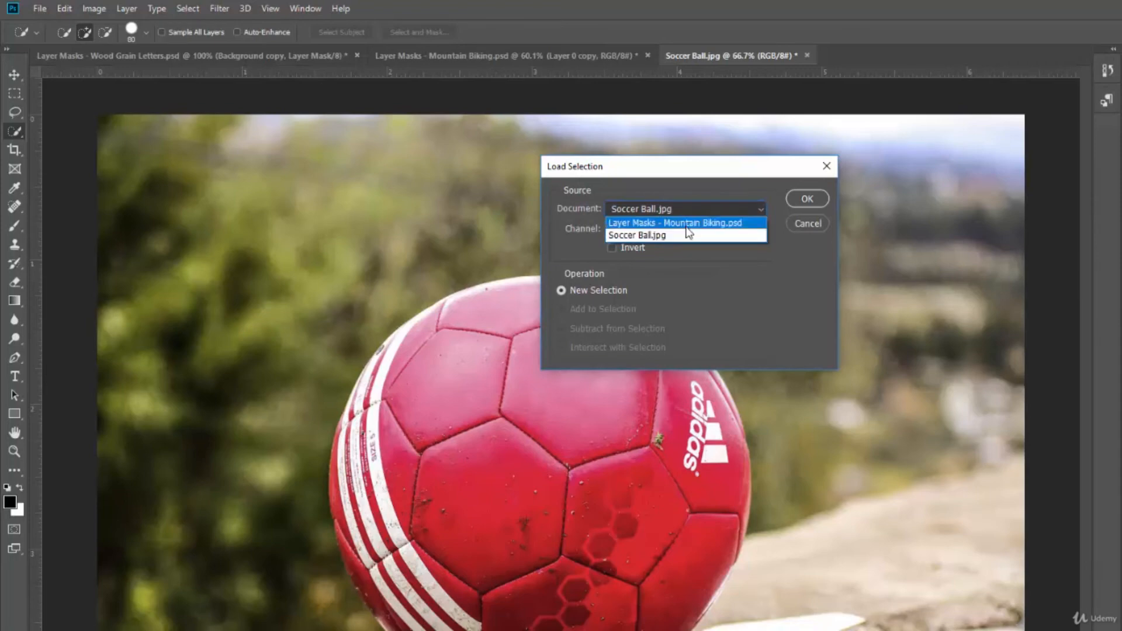
click(661, 236)
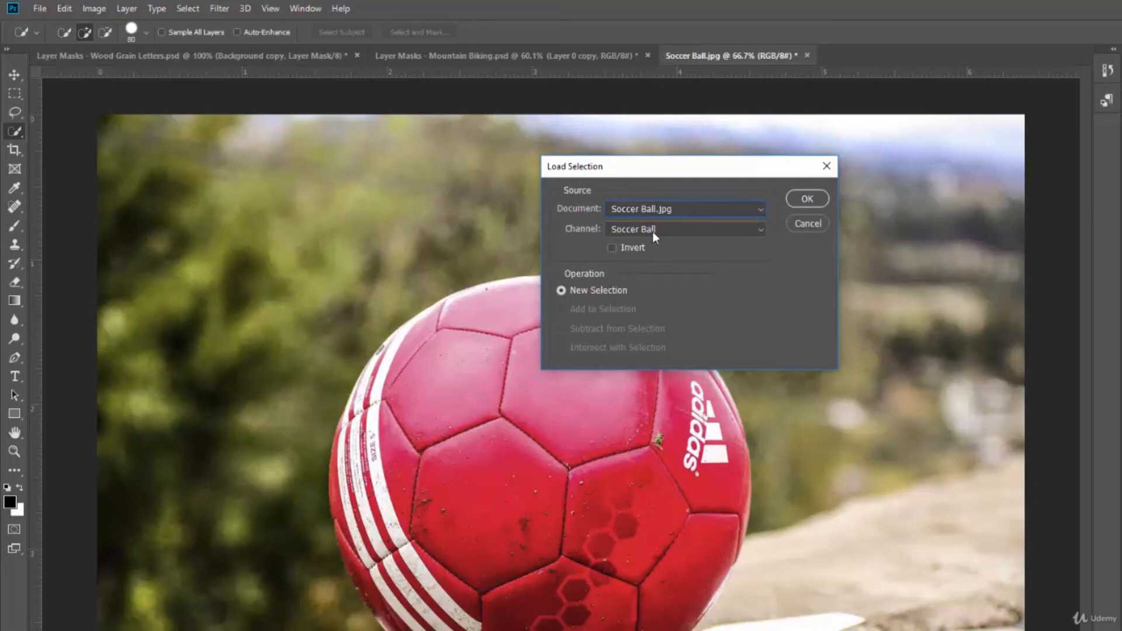
click(807, 199)
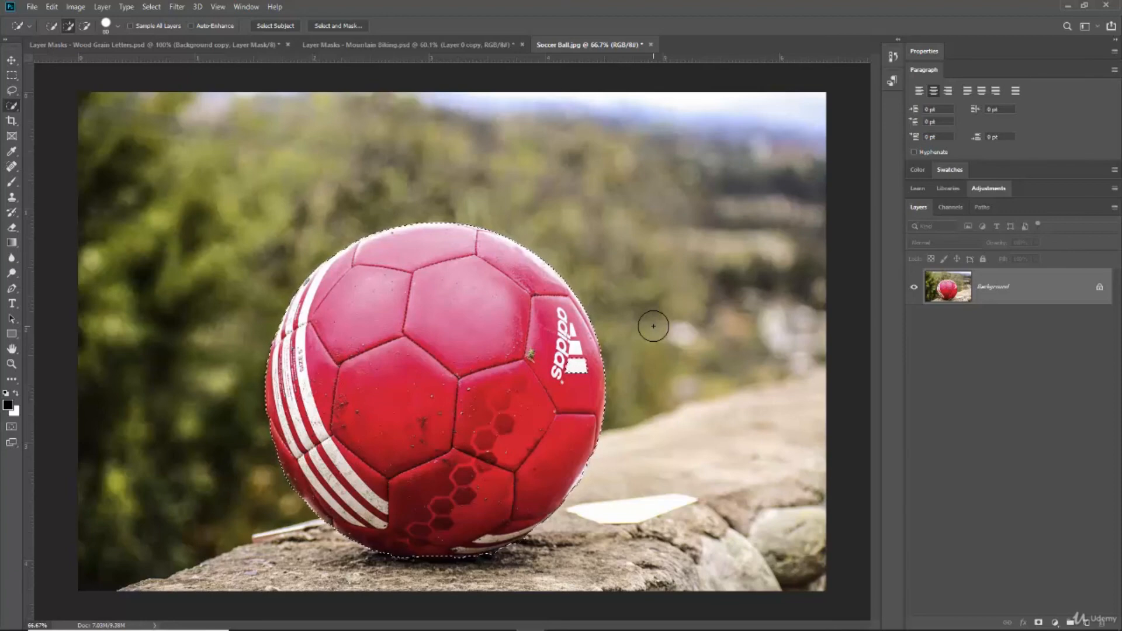
Deselect the ball again and check which selection commands are available without an active selection.
key(ctrl+d)
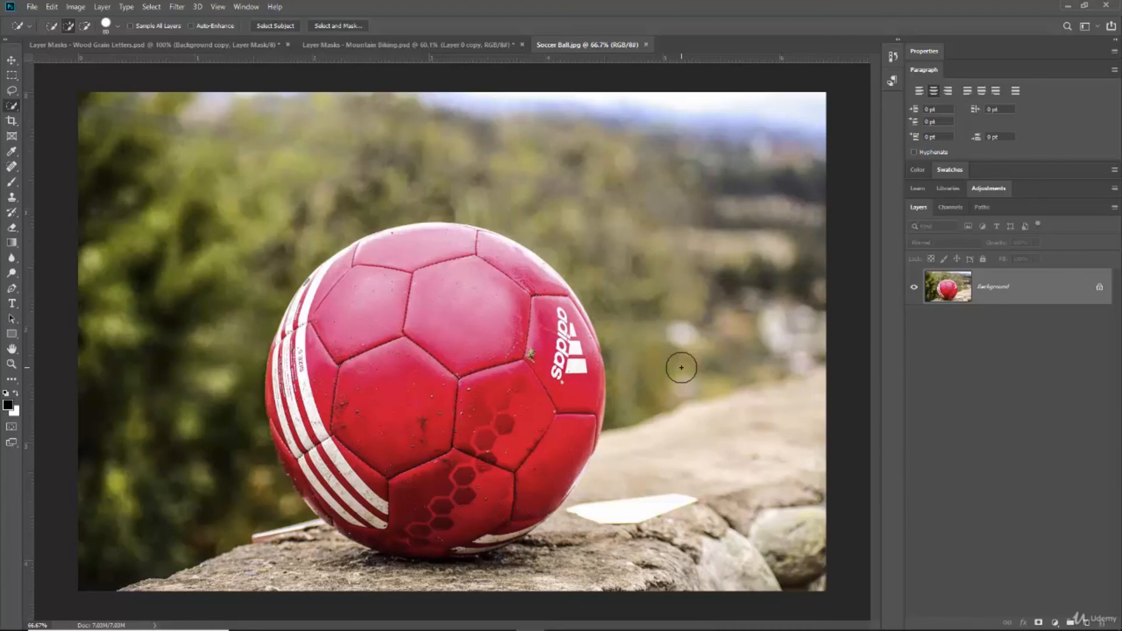
click(151, 7)
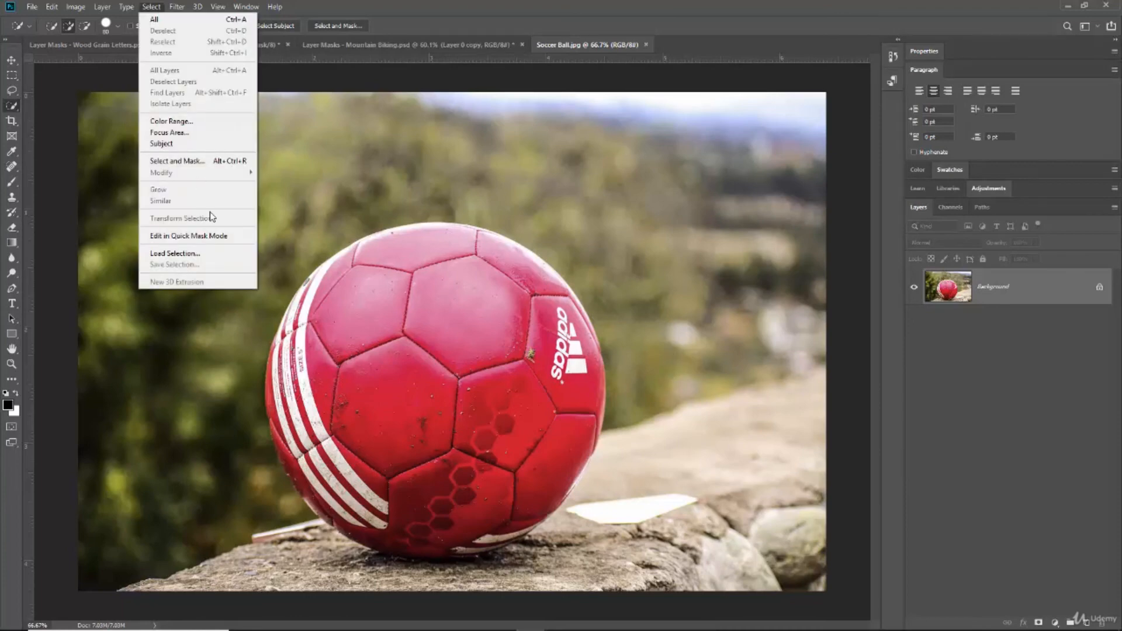
click(582, 238)
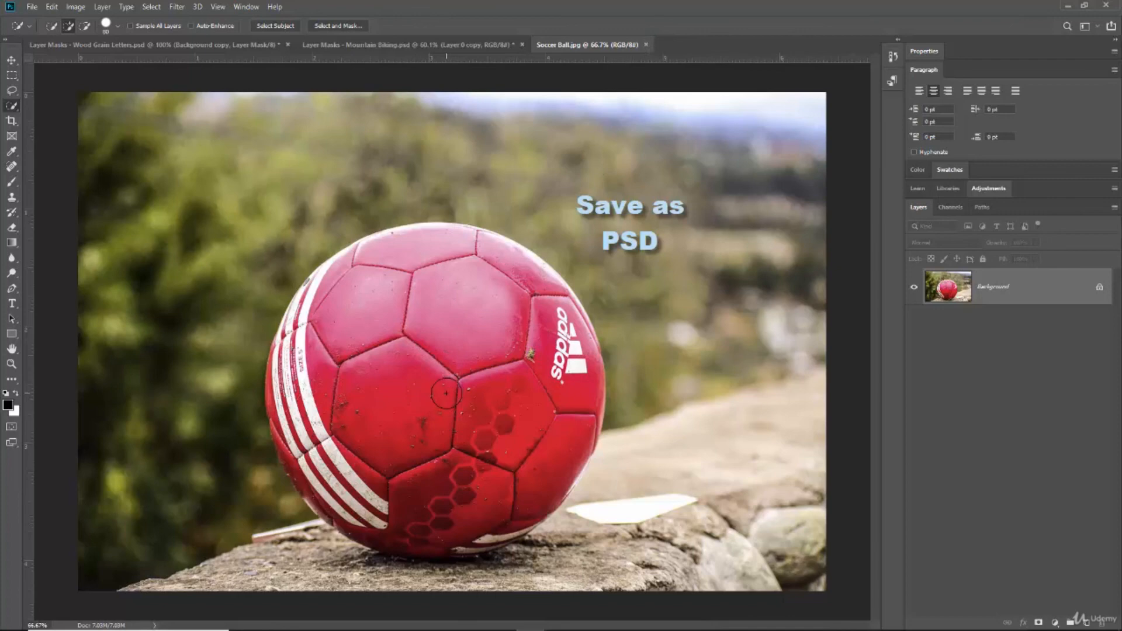
Try to save the document as a Photoshop PSD file named Soccer Ball with Alpha Channels included.
mouse_move(447, 394)
mouse_down()
mouse_move(526, 352)
mouse_move(521, 330)
mouse_up()
key(ctrl+shift+s)
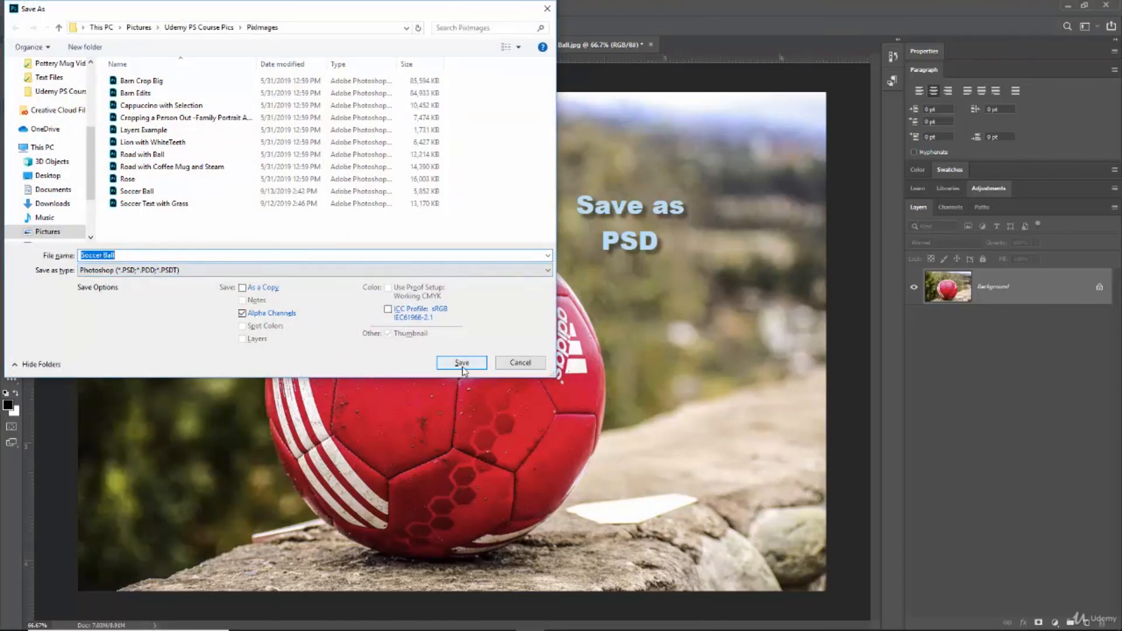
click(521, 367)
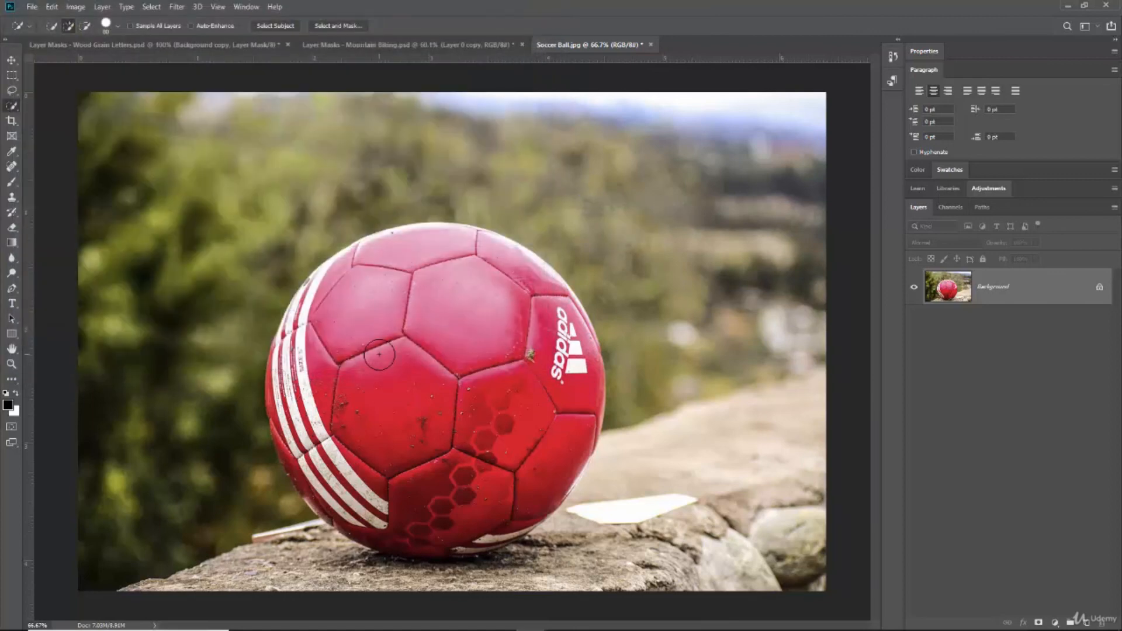